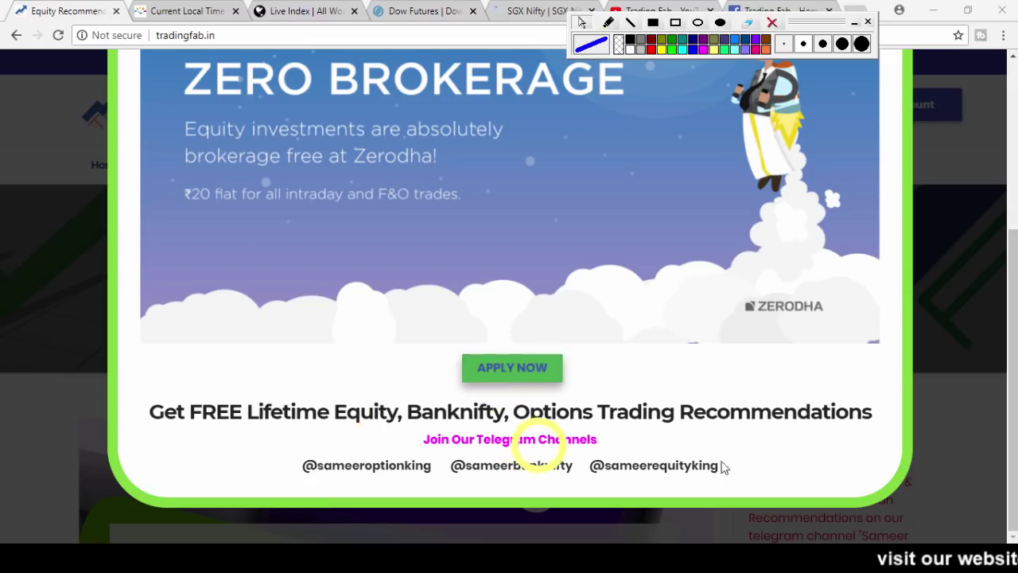
Close the tradingfab.in popup and bring up the New Delhi current local time page.
{"action": "scroll", "coordinate": [893, 291], "scroll_direction": "up", "scroll_amount": 5}
{"action": "left_click", "coordinate": [911, 94]}
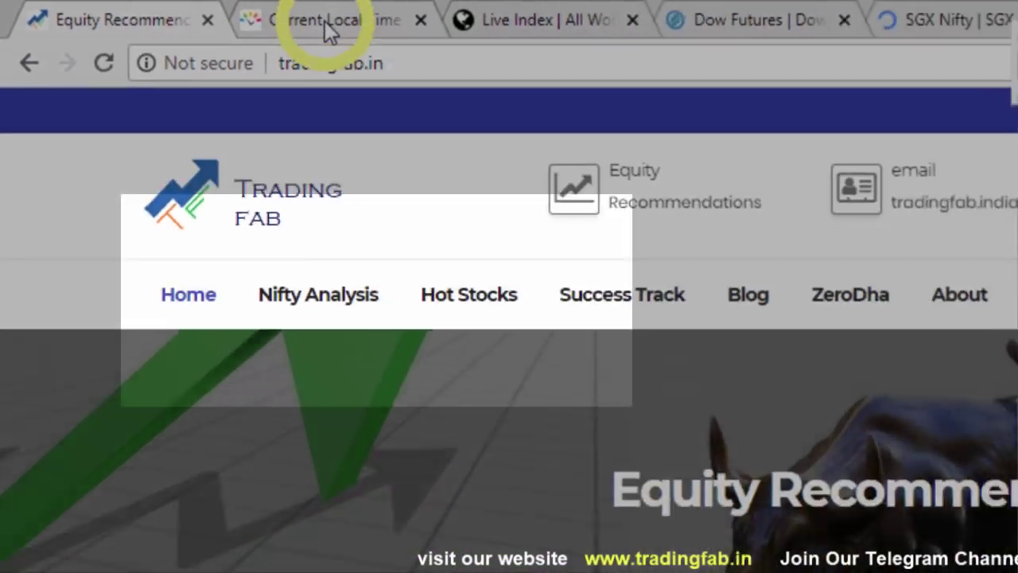
{"action": "left_click", "coordinate": [330, 31]}
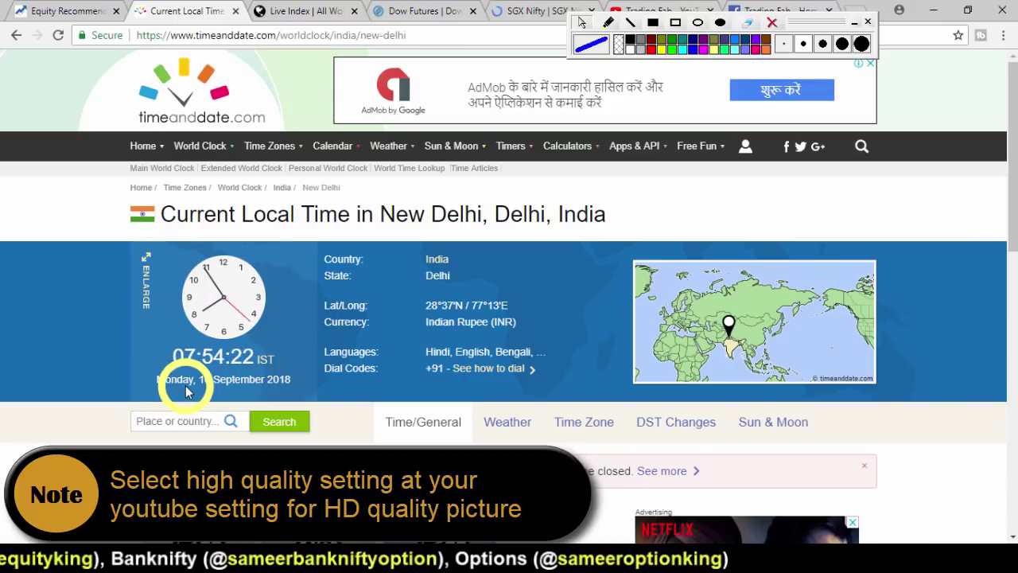
Review the world indices table, then check the Dow Futures live quote at 25,992.00.
{"action": "left_click", "coordinate": [285, 16]}
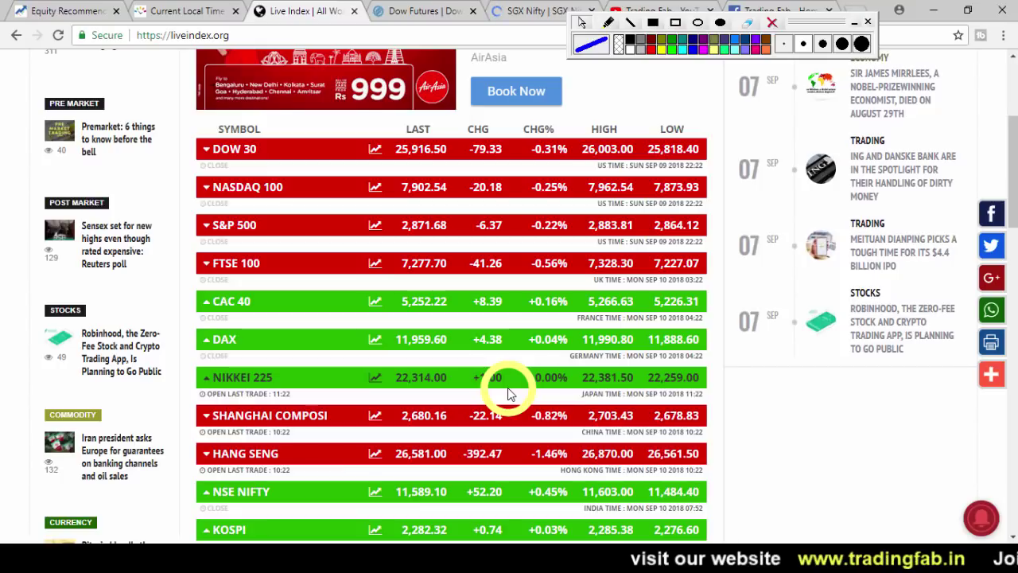
{"action": "left_click", "coordinate": [407, 13]}
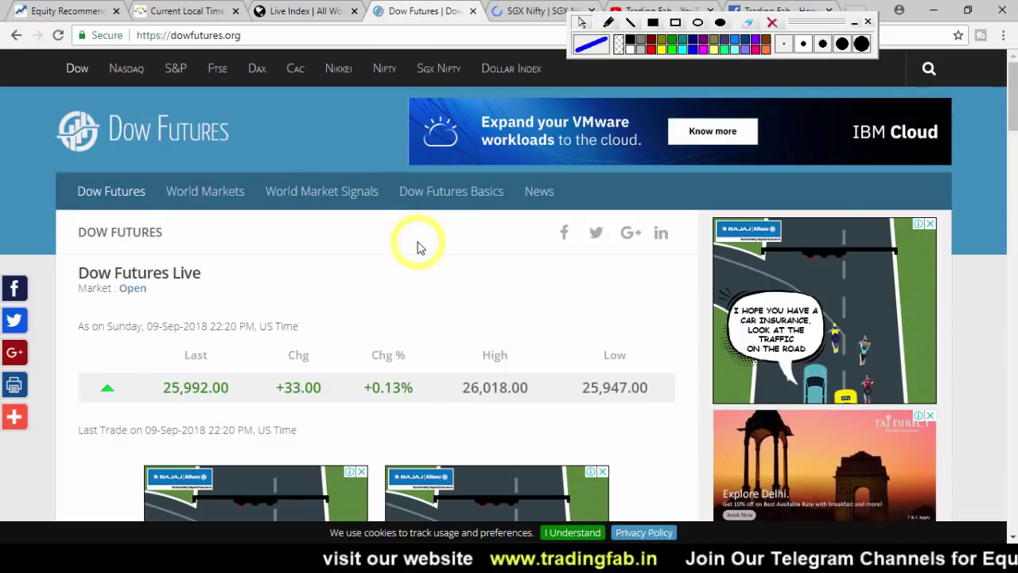
Check the SGX Nifty live quote, then return to the TradeTiger NIFTY 60-minute chart.
{"action": "left_click", "coordinate": [521, 10]}
{"action": "scroll", "coordinate": [466, 250], "scroll_direction": "down", "scroll_amount": 1}
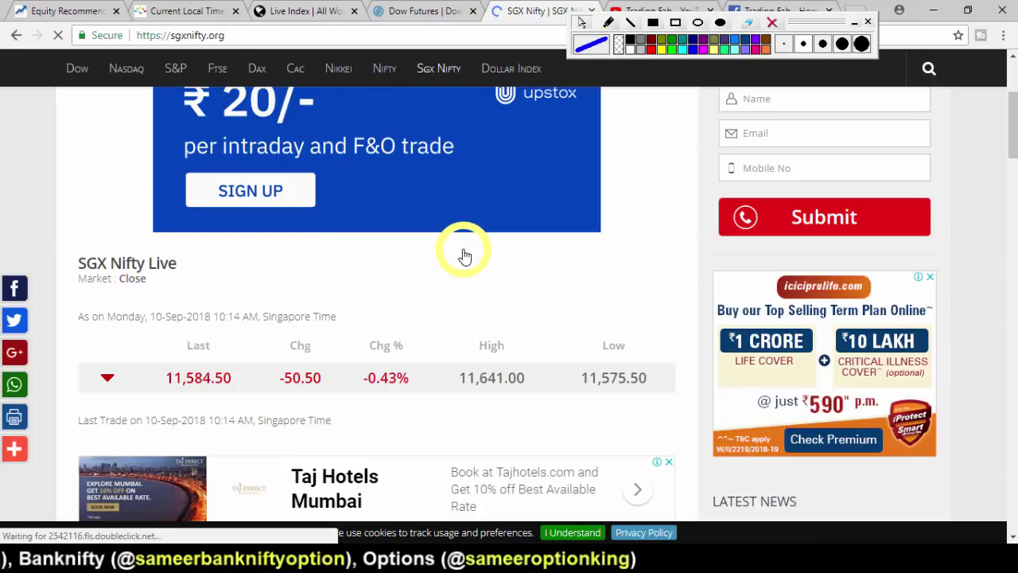
{"action": "key", "text": "alt+Tab"}
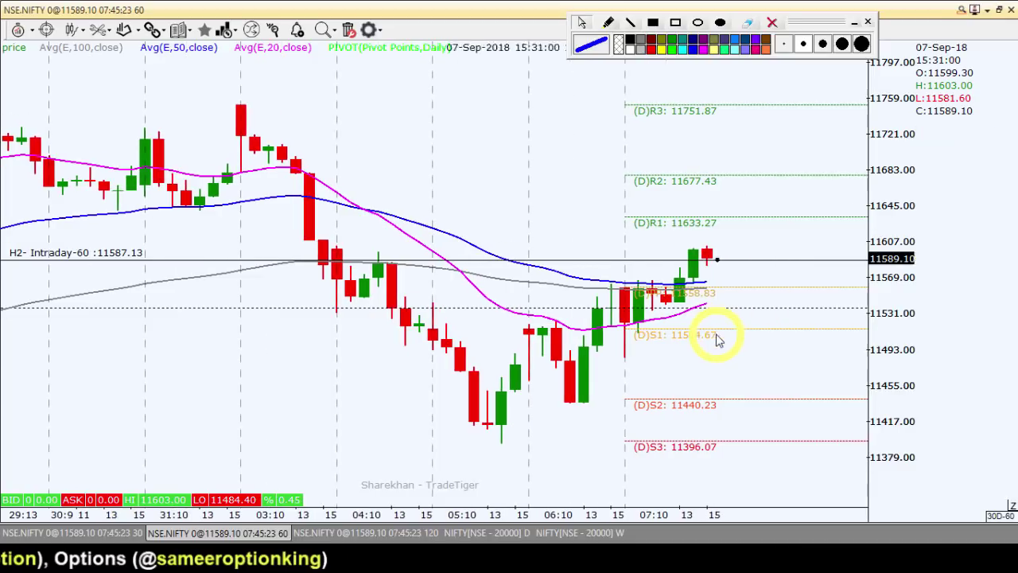
Switch NIFTY to the weekly timeframe and zoom out to show candles back to 2013.
{"action": "left_click", "coordinate": [505, 530]}
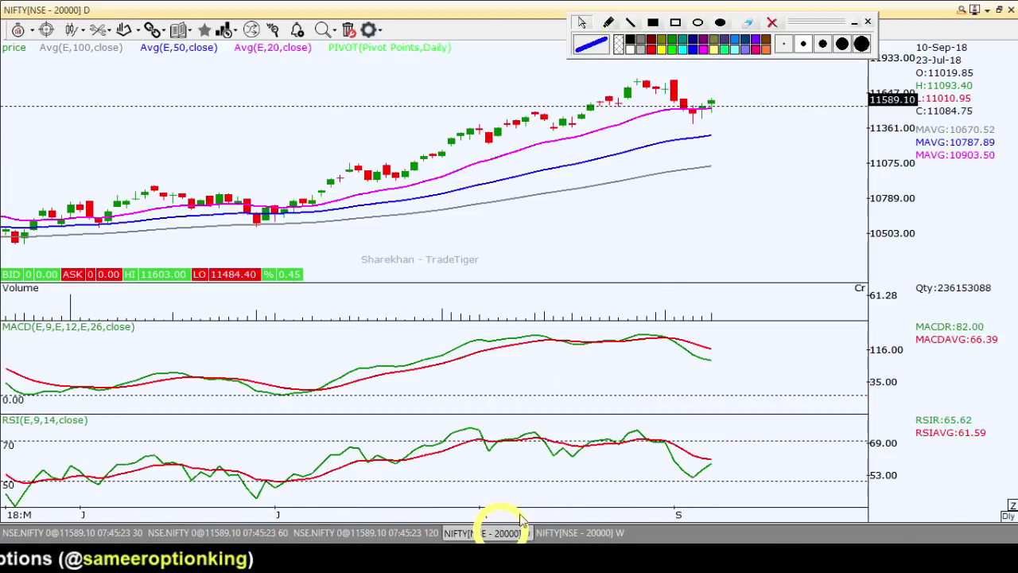
{"action": "left_click", "coordinate": [566, 532]}
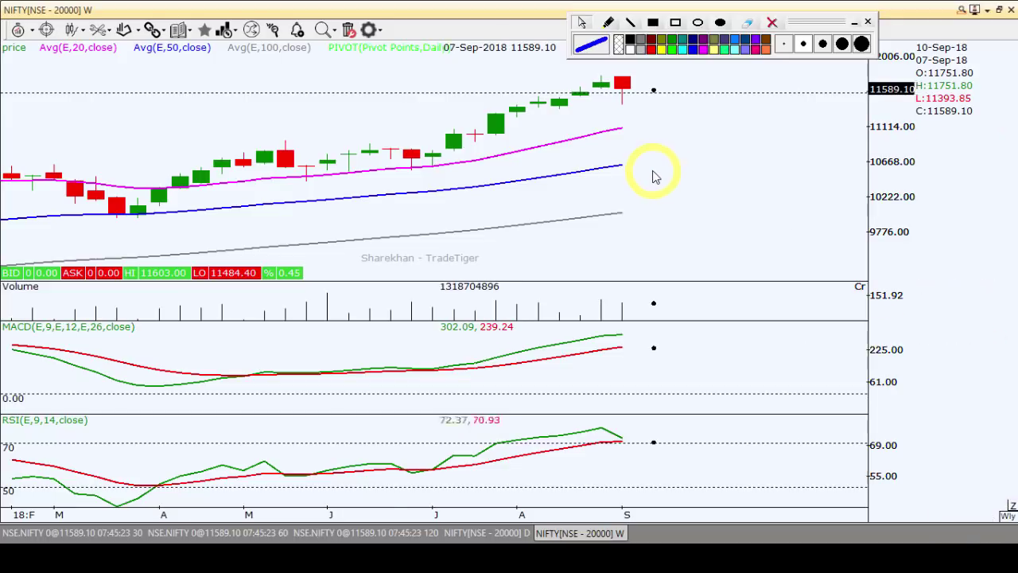
{"action": "scroll", "coordinate": [653, 175], "scroll_direction": "down", "scroll_amount": 4}
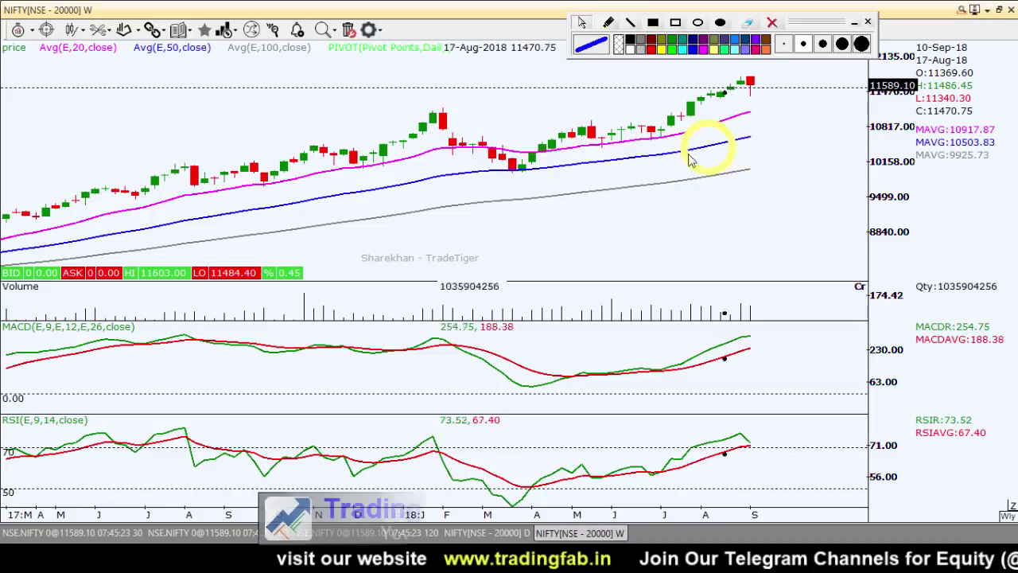
{"action": "scroll", "coordinate": [649, 169], "scroll_direction": "up", "scroll_amount": 2}
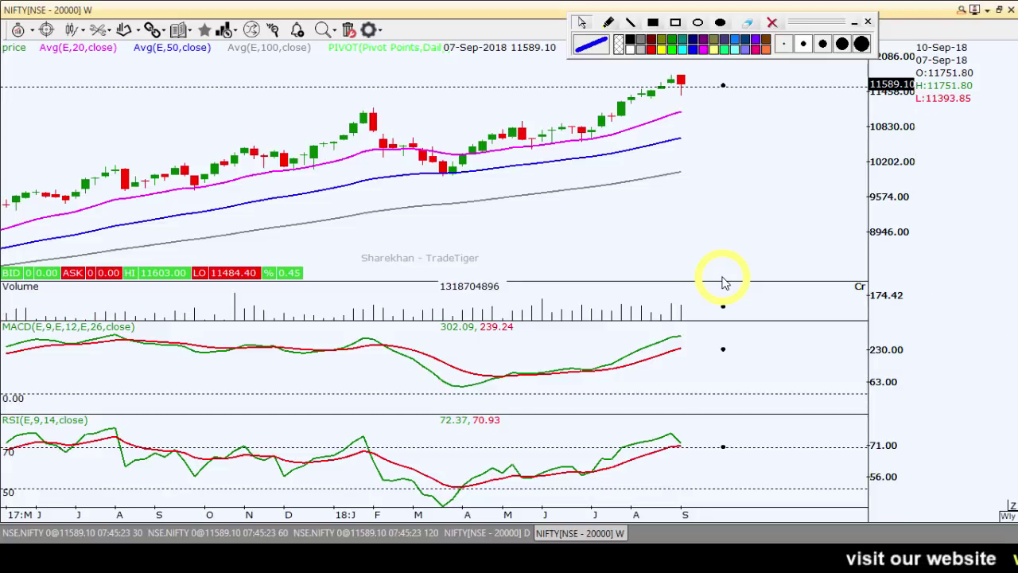
{"action": "scroll", "coordinate": [722, 282], "scroll_direction": "down", "scroll_amount": 5}
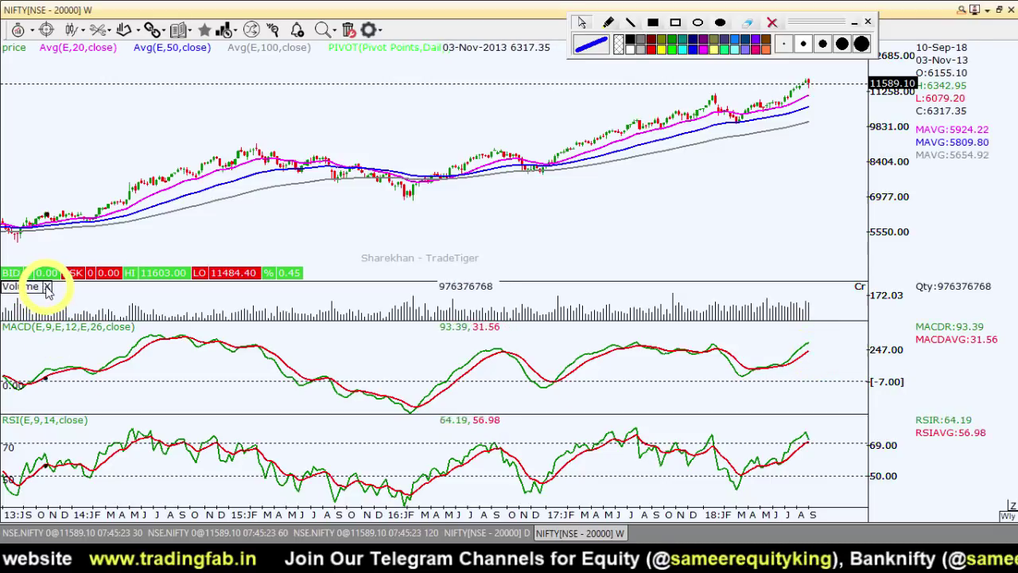
Remove the Volume, MACD and RSI panes and zoom into the March–September 2018 weekly candles.
{"action": "left_click", "coordinate": [46, 288]}
{"action": "left_click", "coordinate": [140, 288]}
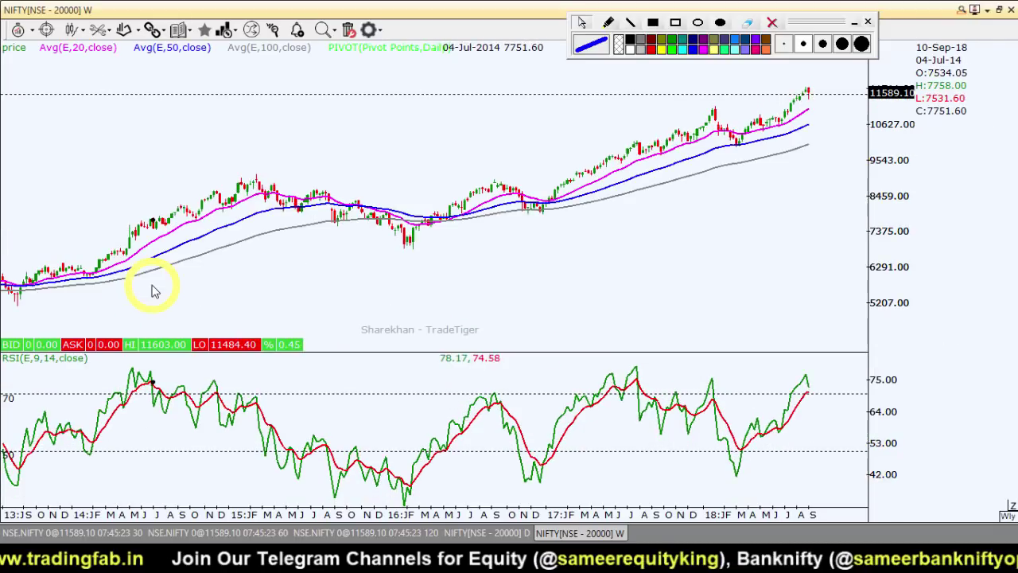
{"action": "left_click", "coordinate": [91, 358]}
{"action": "scroll", "coordinate": [760, 248], "scroll_direction": "up", "scroll_amount": 5}
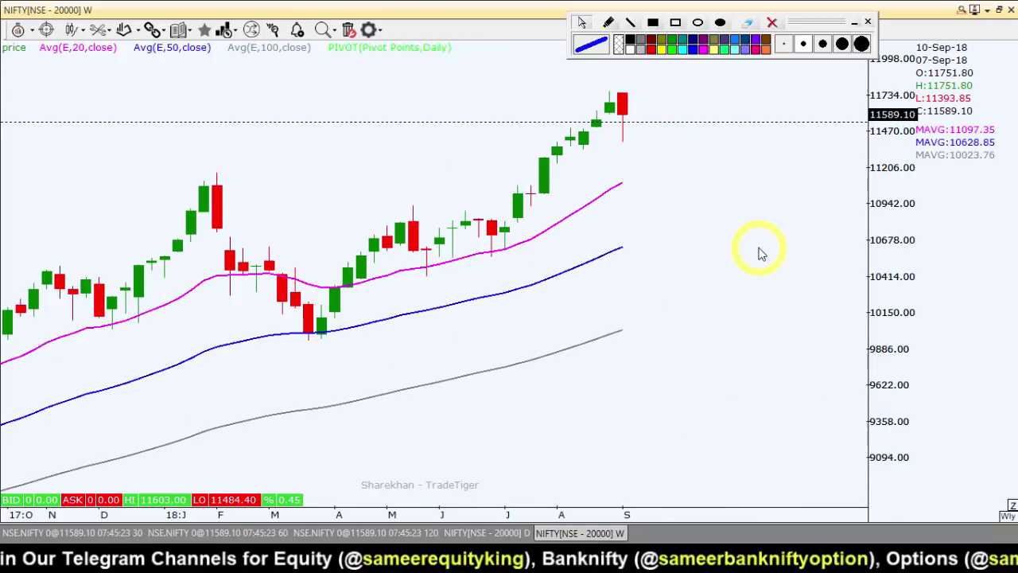
{"action": "scroll", "coordinate": [835, 235], "scroll_direction": "up", "scroll_amount": 4}
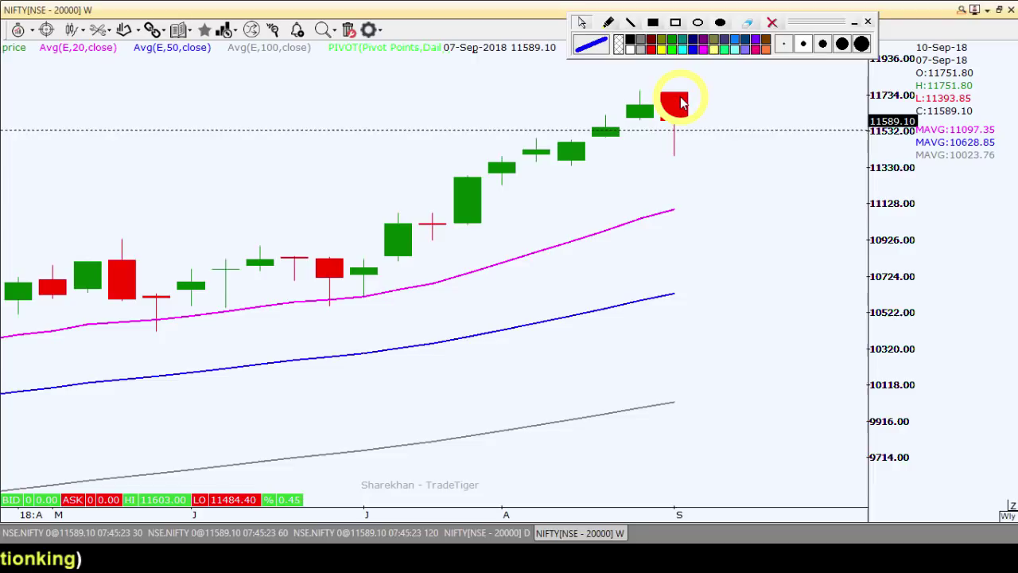
{"action": "scroll", "coordinate": [681, 100], "scroll_direction": "down", "scroll_amount": 1}
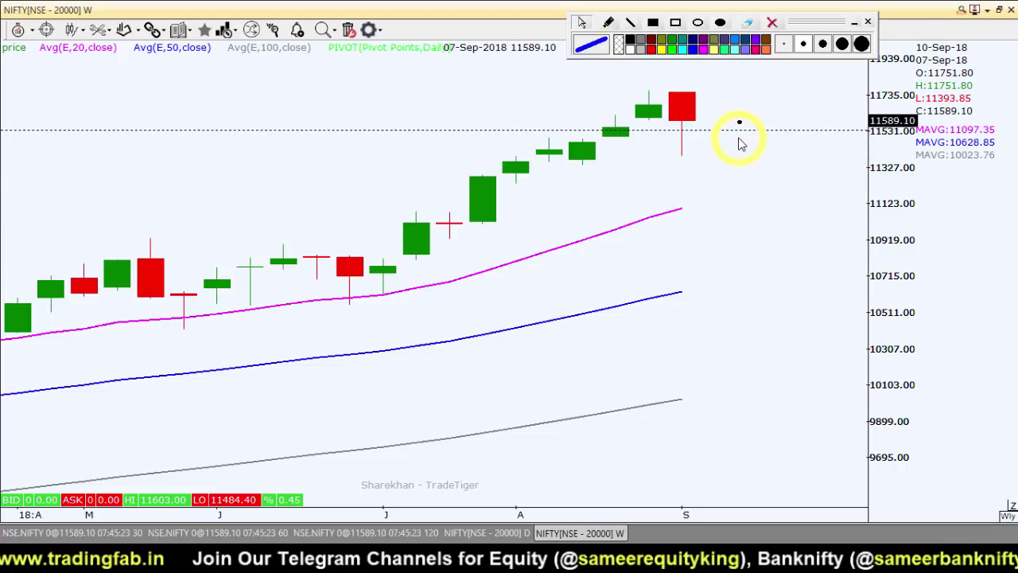
{"action": "scroll", "coordinate": [740, 143], "scroll_direction": "down", "scroll_amount": 1}
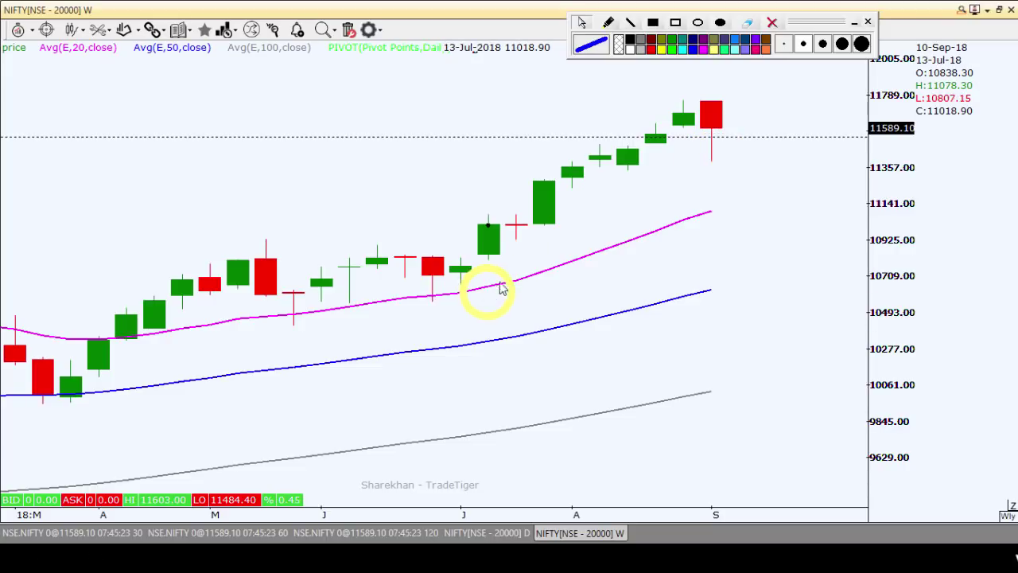
{"action": "left_click", "coordinate": [125, 29]}
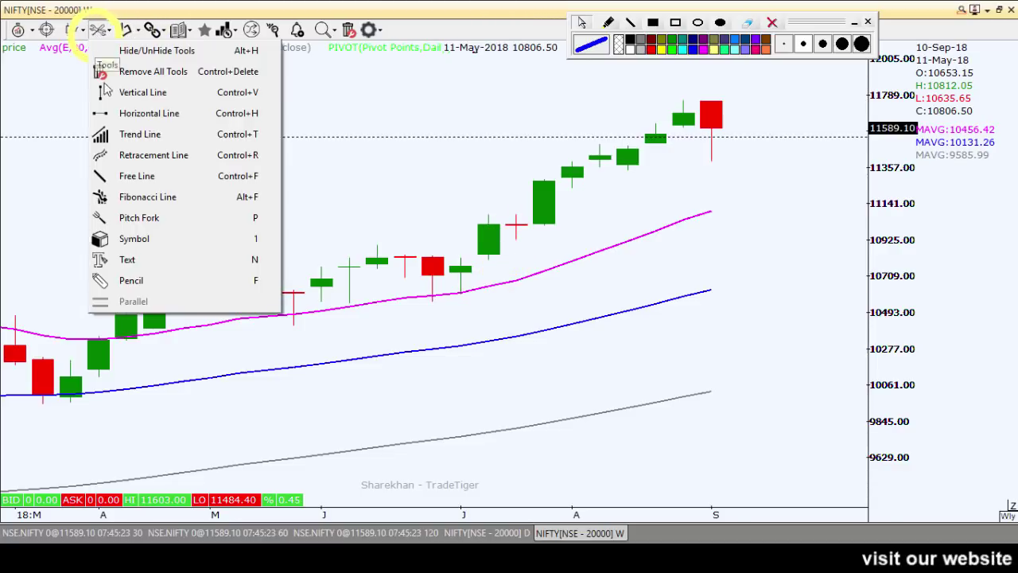
Draw a 10557.70–11760.20 Fibonacci retracement on the weekly chart, then delete it.
{"action": "left_click", "coordinate": [148, 152]}
{"action": "left_click_drag", "start_coordinate": [432, 299], "coordinate": [683, 97]}
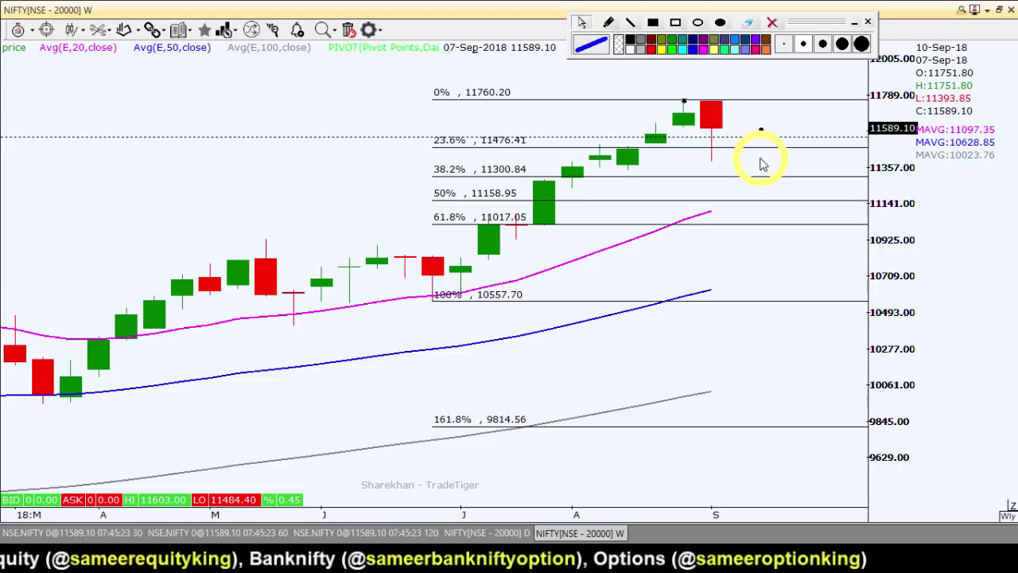
{"action": "left_click", "coordinate": [759, 160]}
{"action": "key", "text": "Delete"}
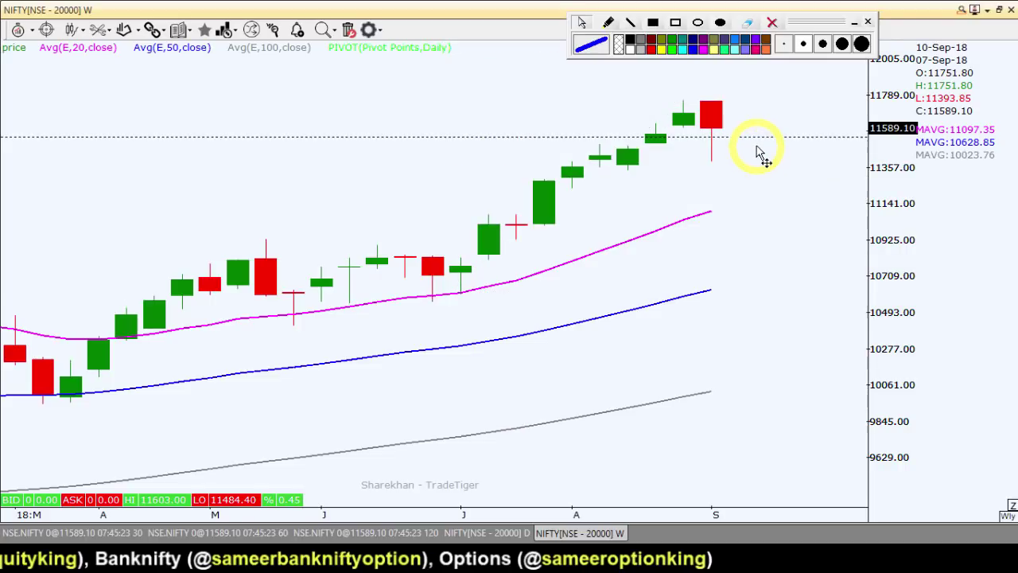
On the daily NIFTY chart, draw a Fibonacci retracement from the 10557.70 low to the 11760.20 high.
{"action": "left_click", "coordinate": [482, 532]}
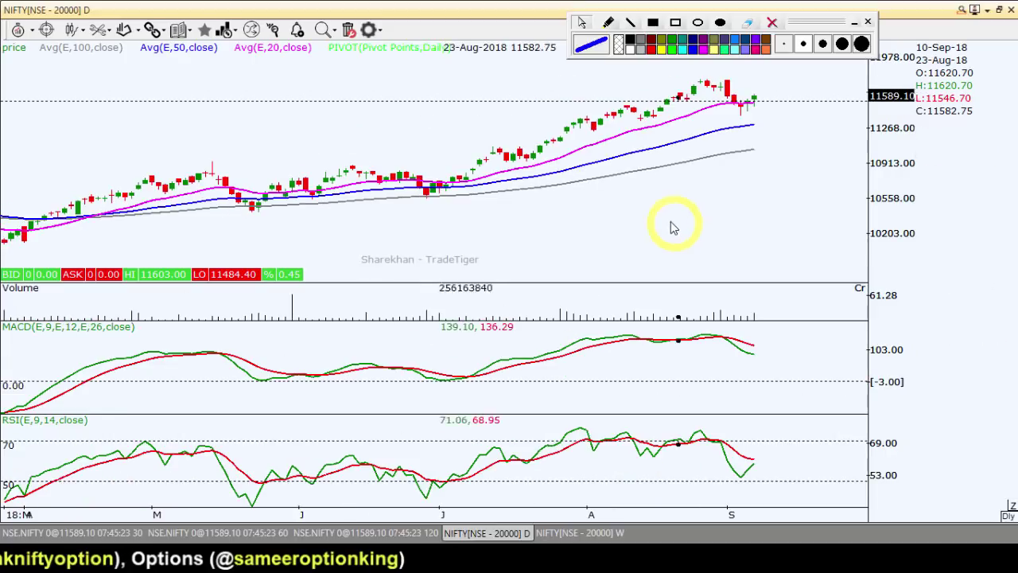
{"action": "left_click", "coordinate": [102, 31]}
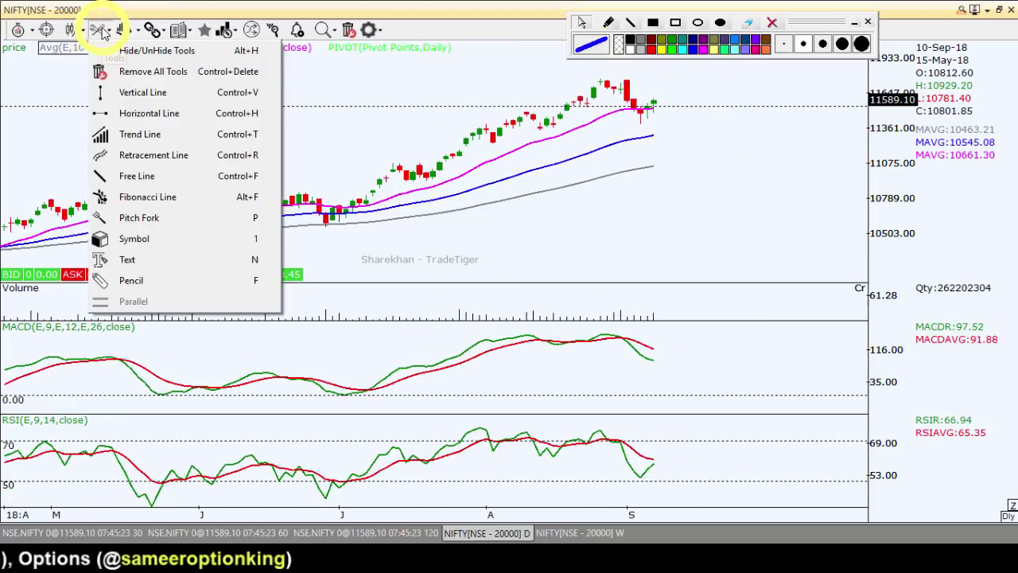
{"action": "left_click", "coordinate": [148, 155]}
{"action": "left_click_drag", "start_coordinate": [325, 225], "coordinate": [599, 80]}
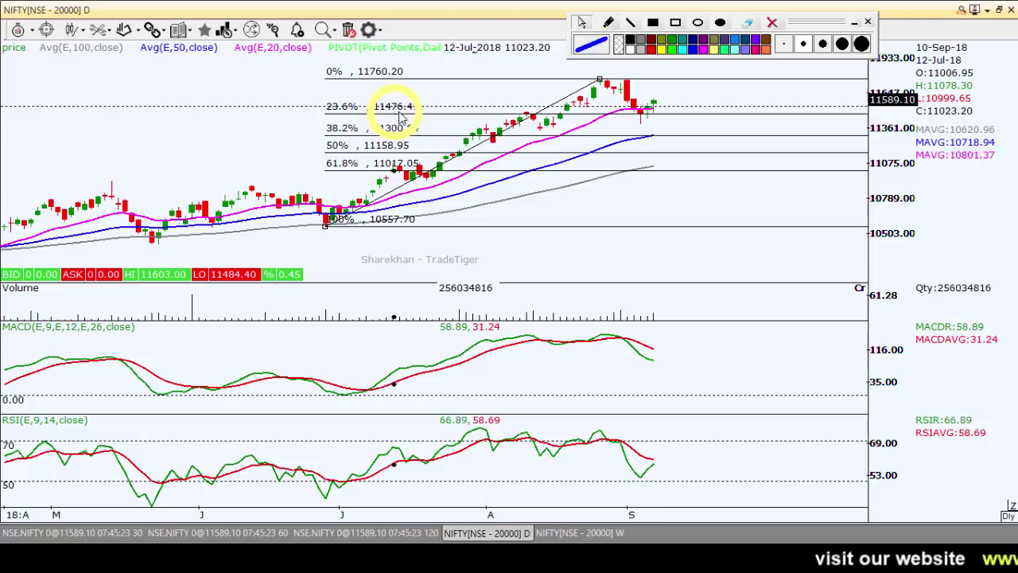
Zoom the daily chart in on the July–September rally toward the 11760.20 high.
{"action": "scroll", "coordinate": [716, 131], "scroll_direction": "up", "scroll_amount": 1}
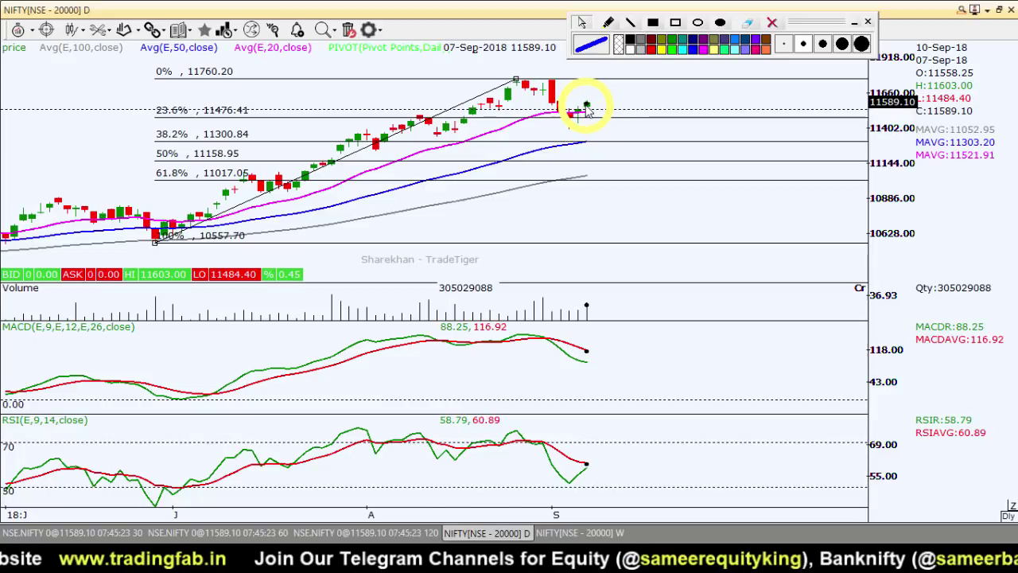
{"action": "scroll", "coordinate": [586, 112], "scroll_direction": "up", "scroll_amount": 2}
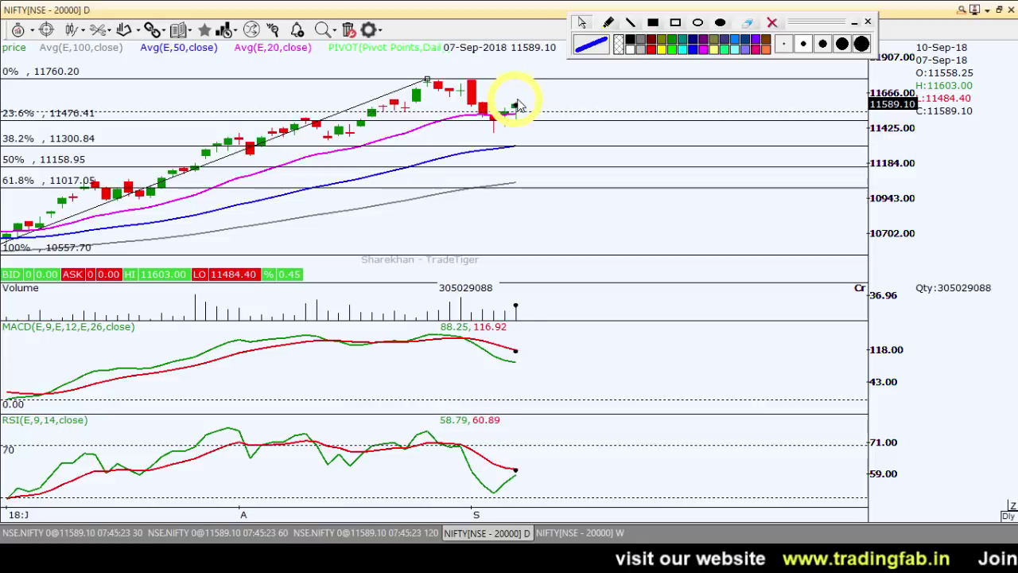
{"action": "mouse_move", "coordinate": [41, 334]}
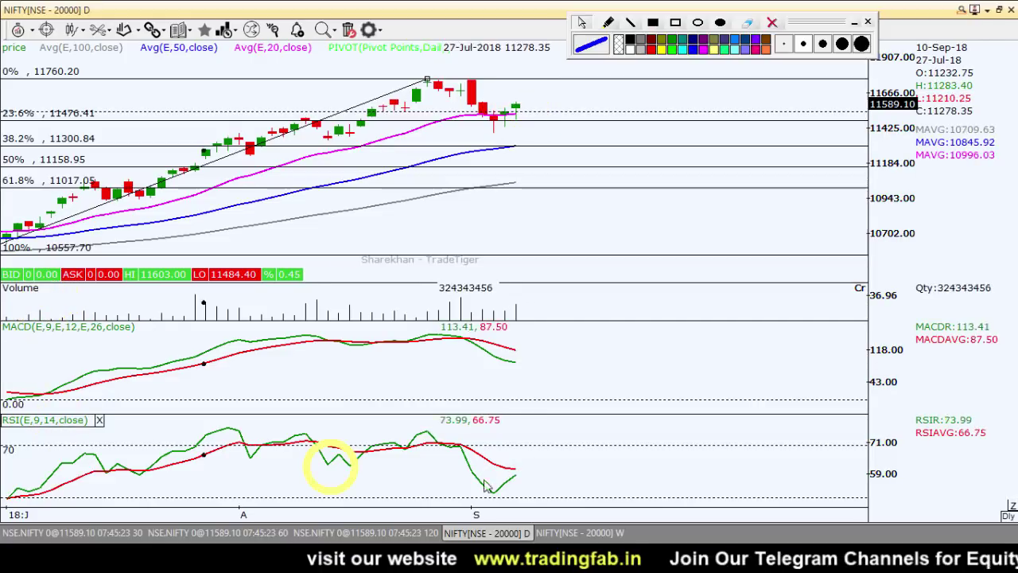
Zoom the daily chart out to May–September 2018 with the Fibonacci levels still visible.
{"action": "scroll", "coordinate": [689, 364], "scroll_direction": "down", "scroll_amount": 2}
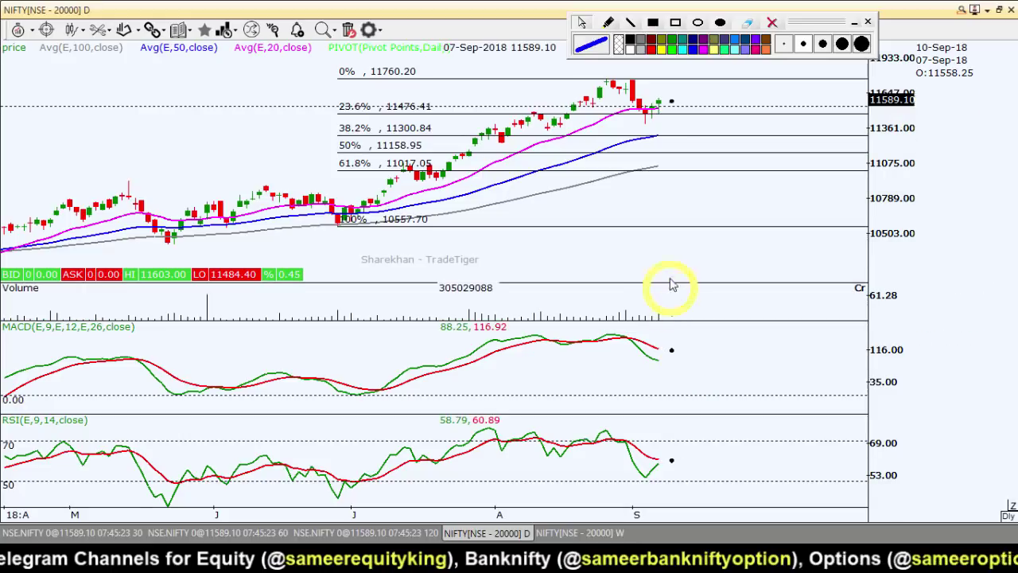
{"action": "scroll", "coordinate": [697, 159], "scroll_direction": "up", "scroll_amount": 2}
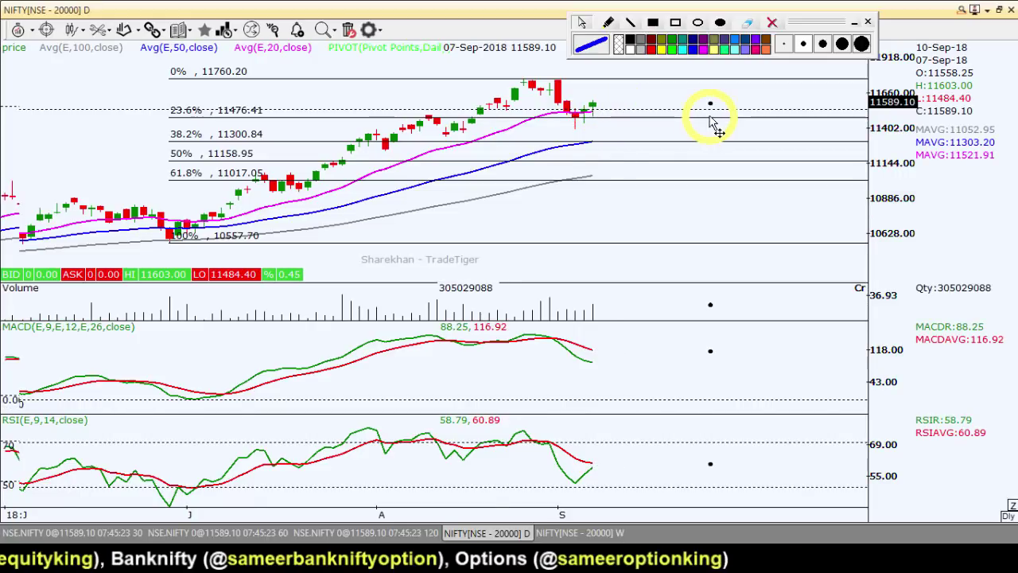
{"action": "scroll", "coordinate": [710, 114], "scroll_direction": "down", "scroll_amount": 2}
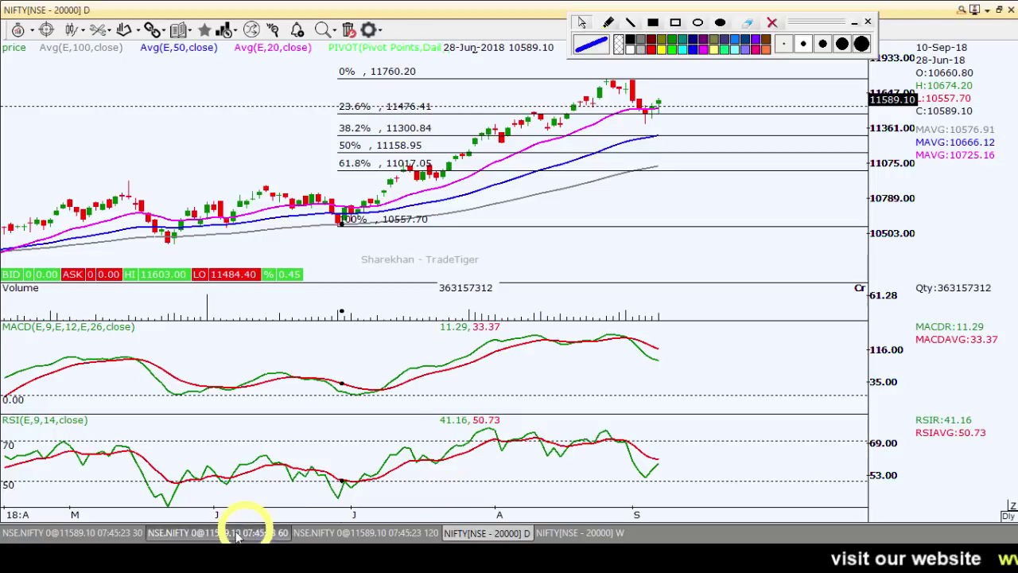
Switch to the 60-minute NIFTY chart, zoom out, and display it as a line chart.
{"action": "left_click", "coordinate": [189, 533]}
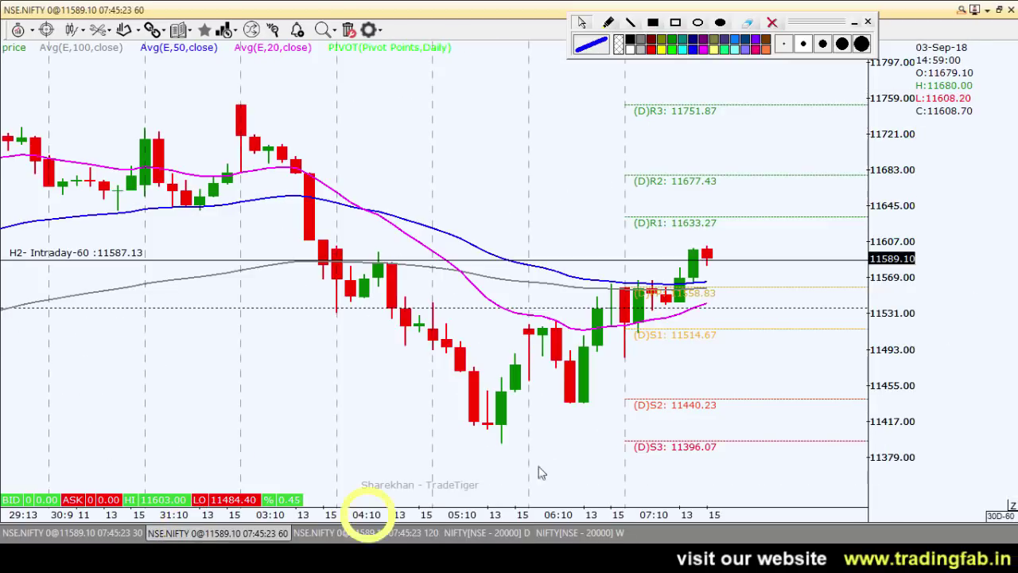
{"action": "scroll", "coordinate": [759, 326], "scroll_direction": "down", "scroll_amount": 2}
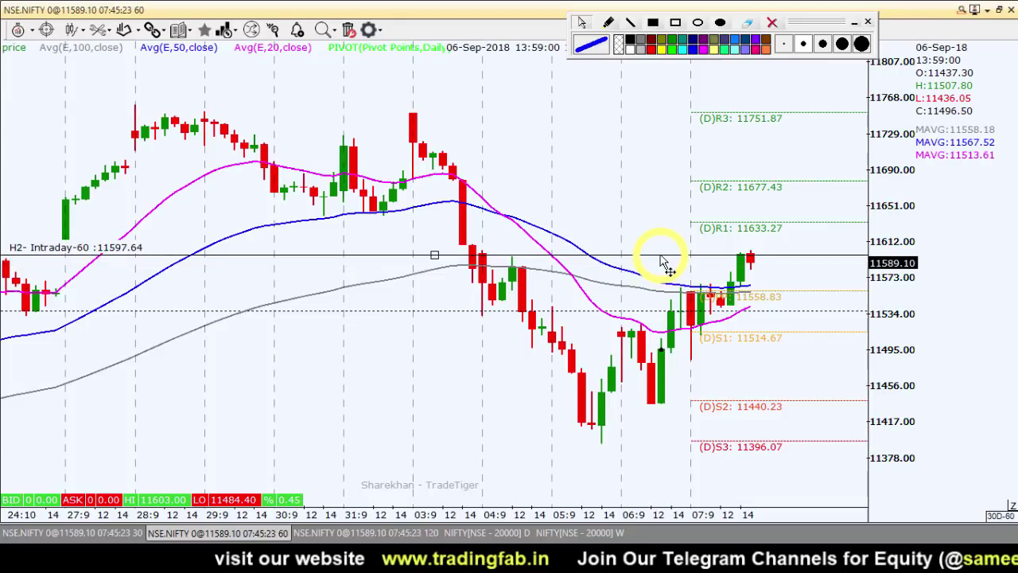
{"action": "key", "text": "l"}
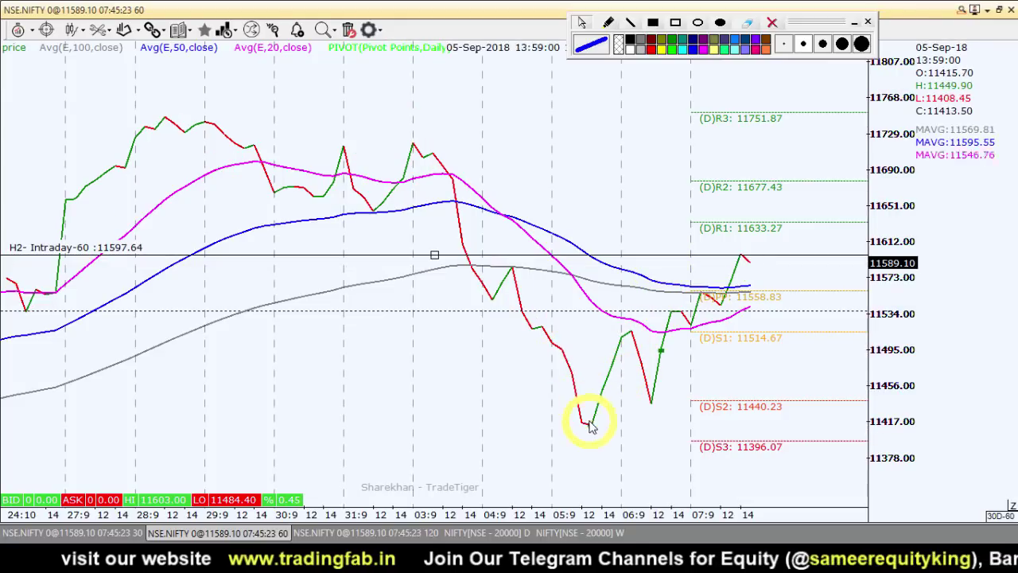
{"action": "left_click", "coordinate": [630, 23]}
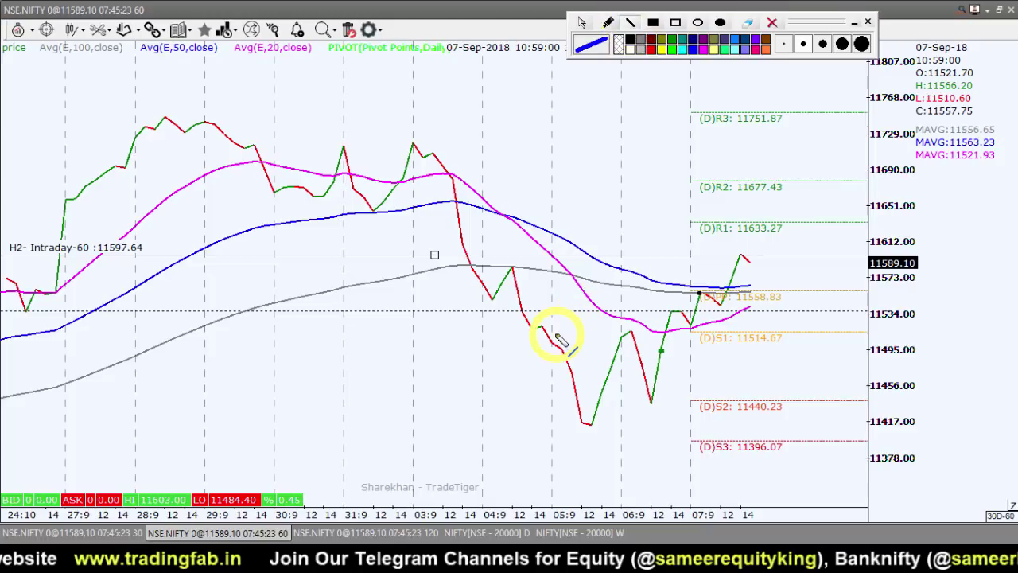
{"action": "mouse_move", "coordinate": [544, 328]}
{"action": "left_mouse_down"}
{"action": "mouse_move", "coordinate": [592, 429]}
{"action": "mouse_move", "coordinate": [636, 329]}
{"action": "mouse_move", "coordinate": [650, 396]}
{"action": "mouse_move", "coordinate": [673, 307]}
{"action": "left_mouse_up"}
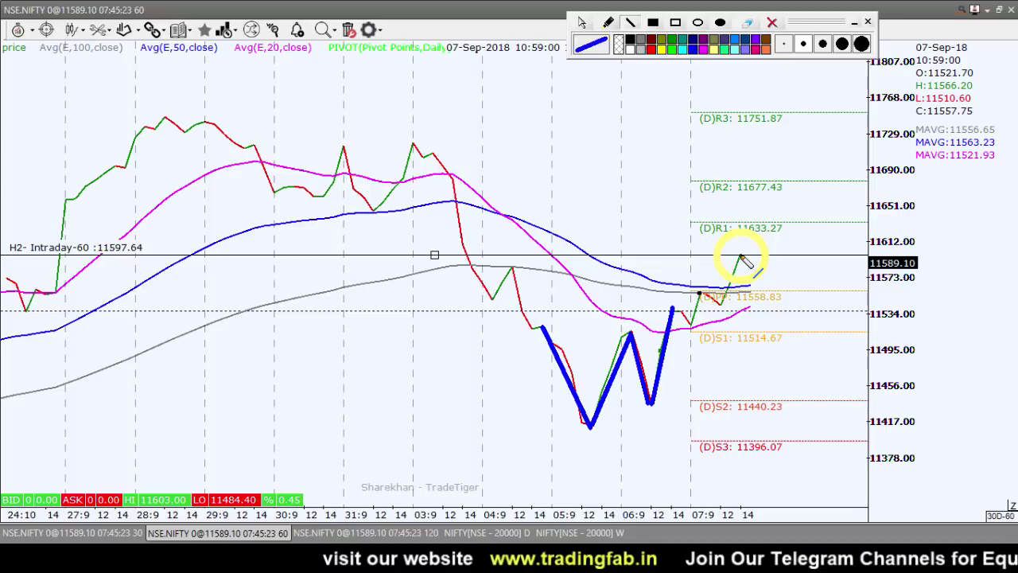
{"action": "left_click", "coordinate": [771, 22]}
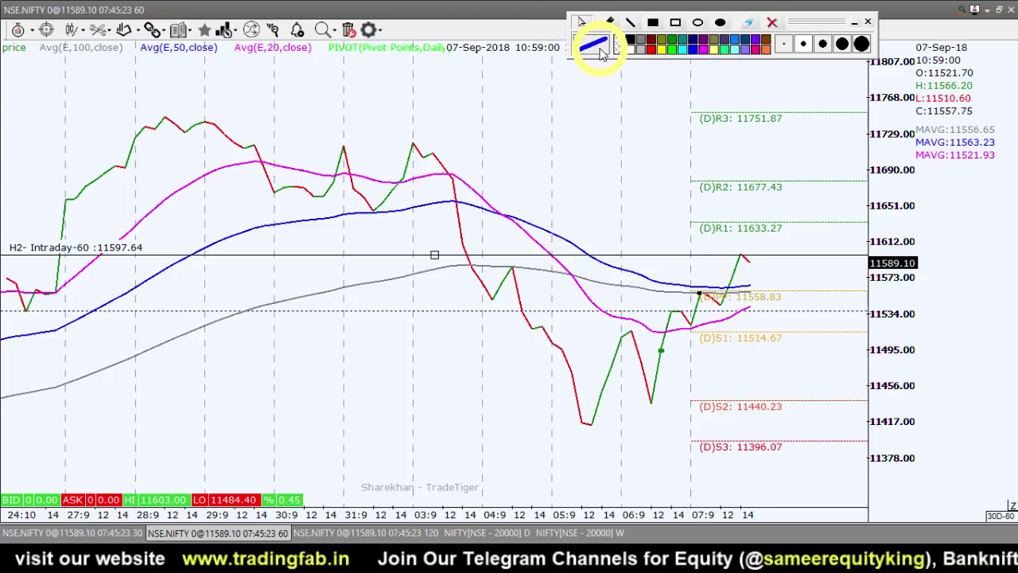
Switch the hourly NIFTY chart from line back to candlesticks.
{"action": "left_click", "coordinate": [648, 220]}
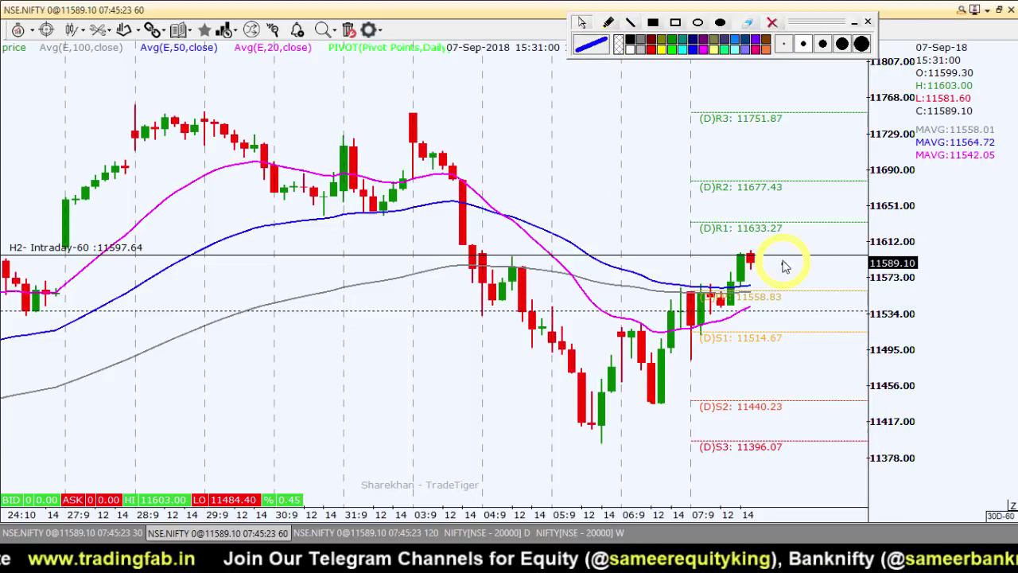